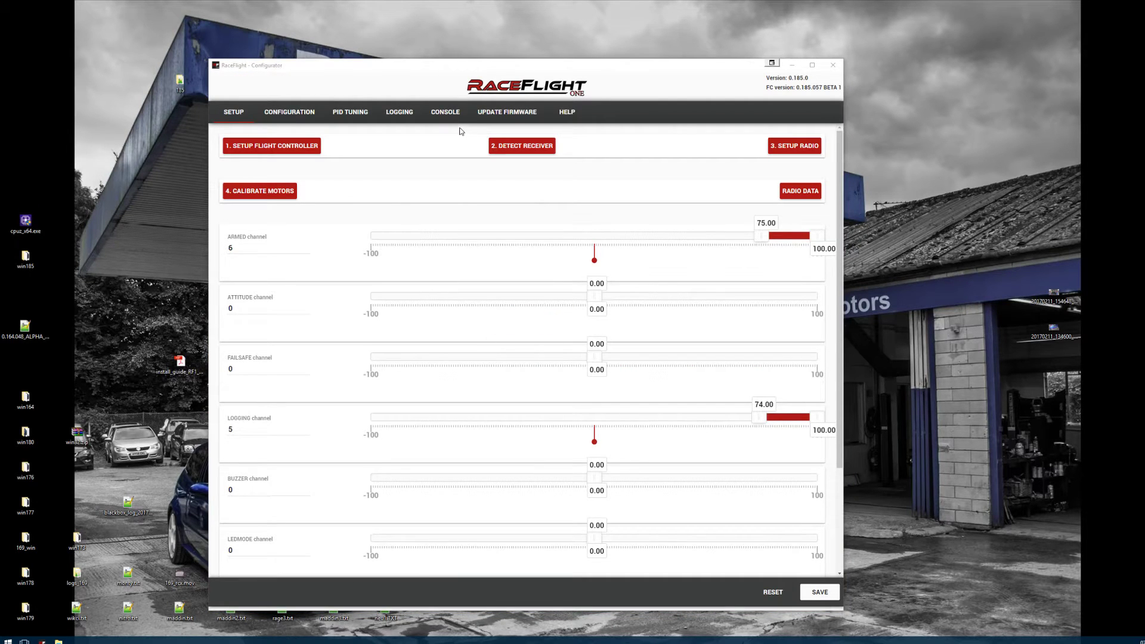
- Read the settings of all connected ESCs with the console command "1wire read"
left_click(445, 114)
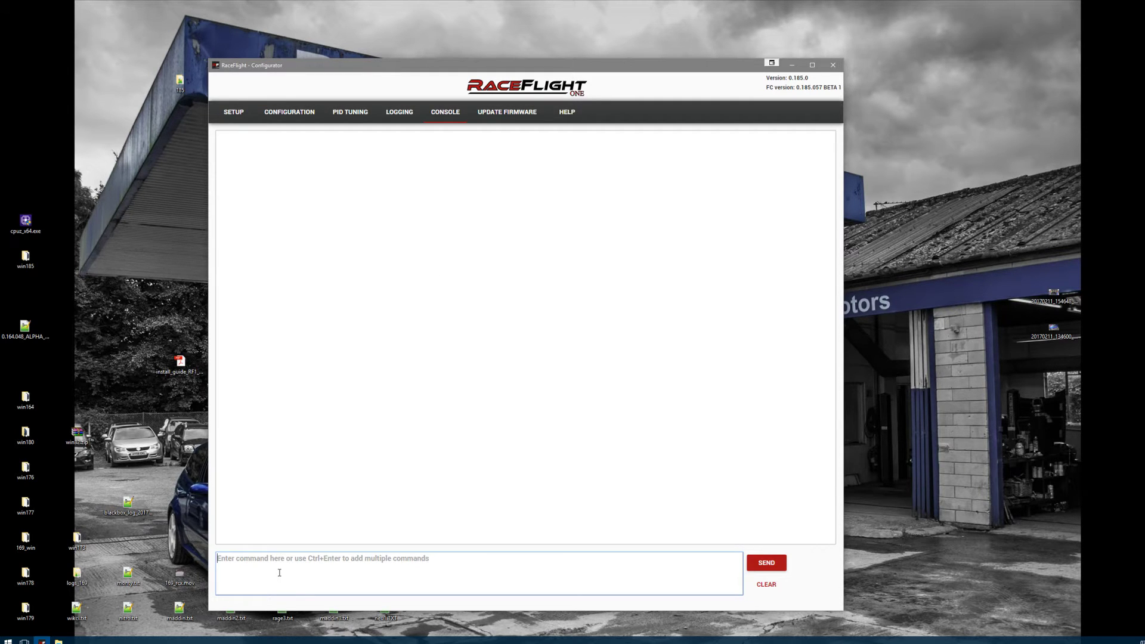
type("1w")
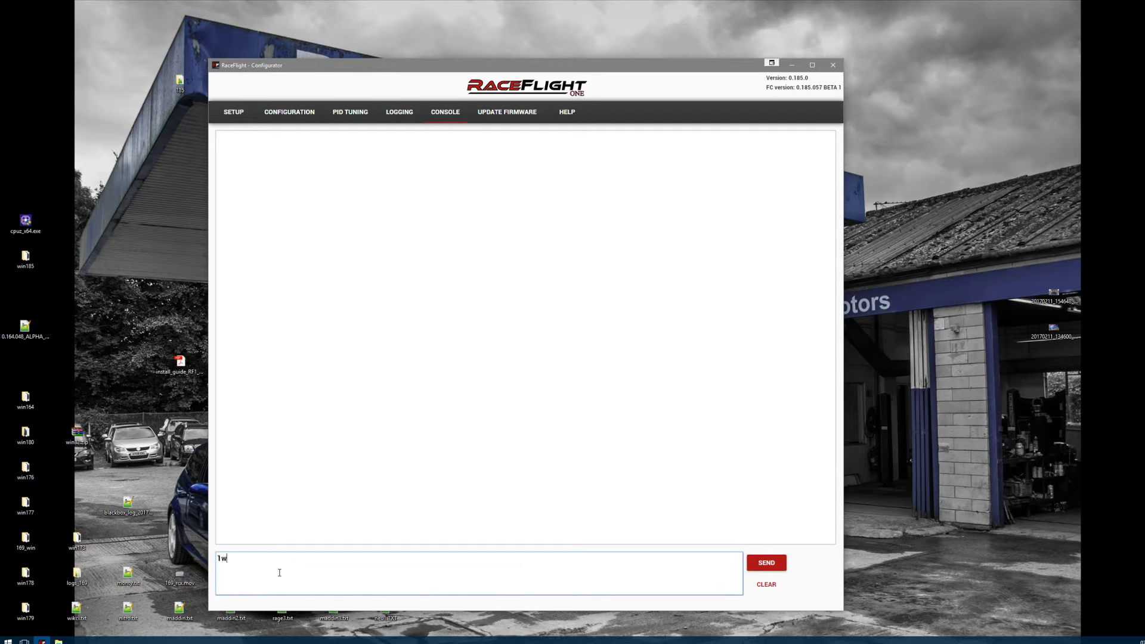
type("ire read")
key("Return")
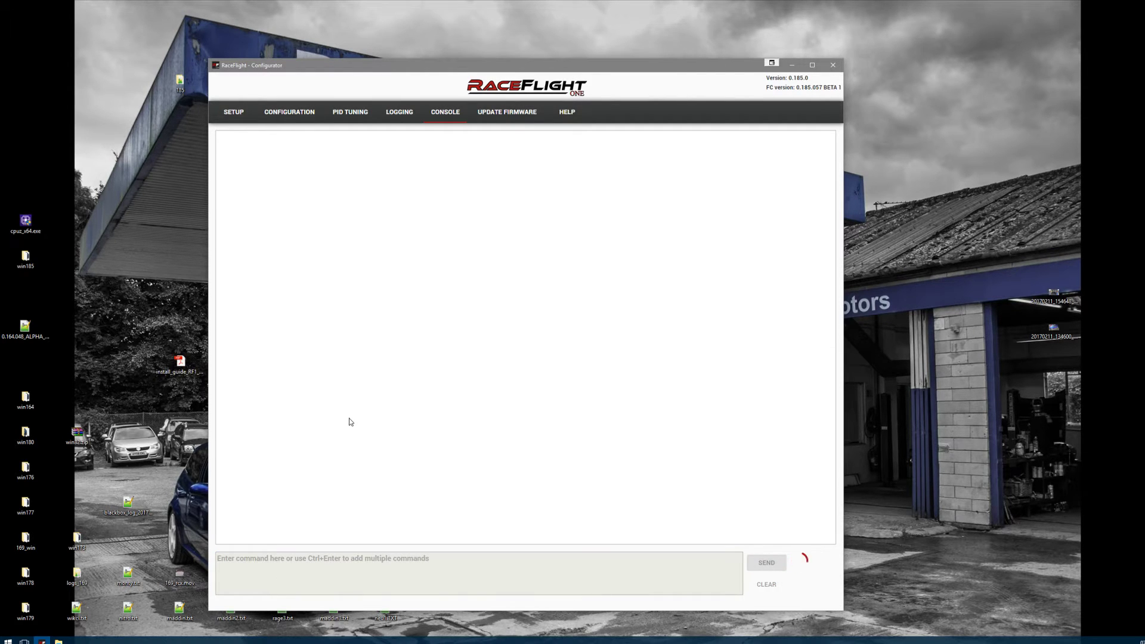
- Examine the dumped ESC firmware versions and the parameters listed for motors m0 through m3
scroll(350, 338, "up", 7)
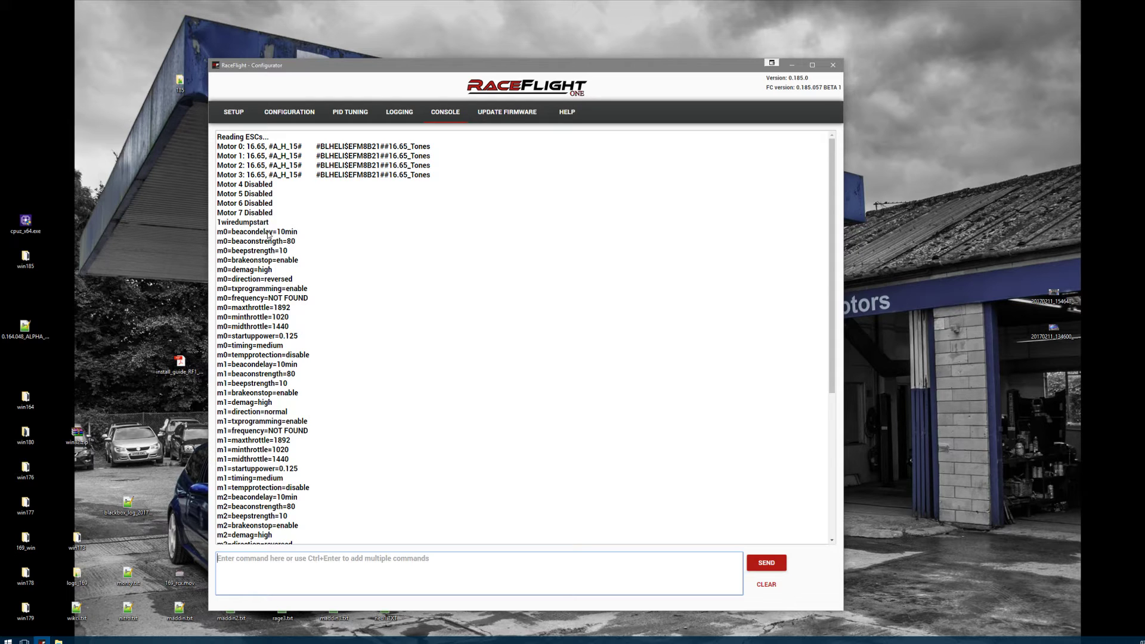
scroll(269, 237, "down", 3)
scroll(267, 241, "up", 3)
scroll(258, 385, "down", 3)
scroll(257, 385, "down", 1)
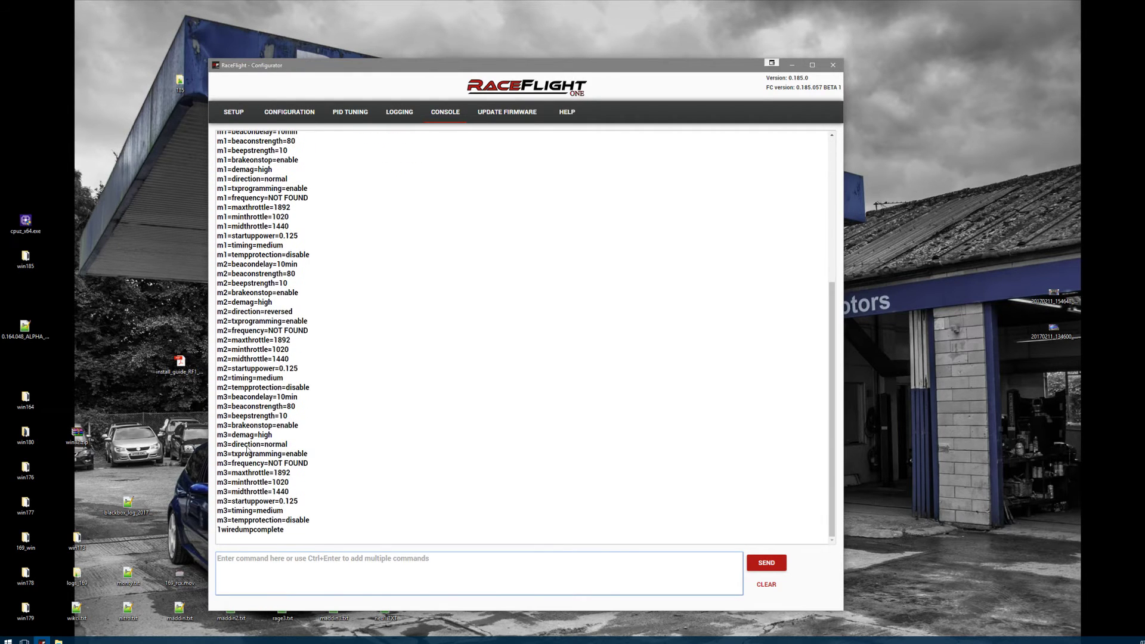
scroll(274, 400, "up", 4)
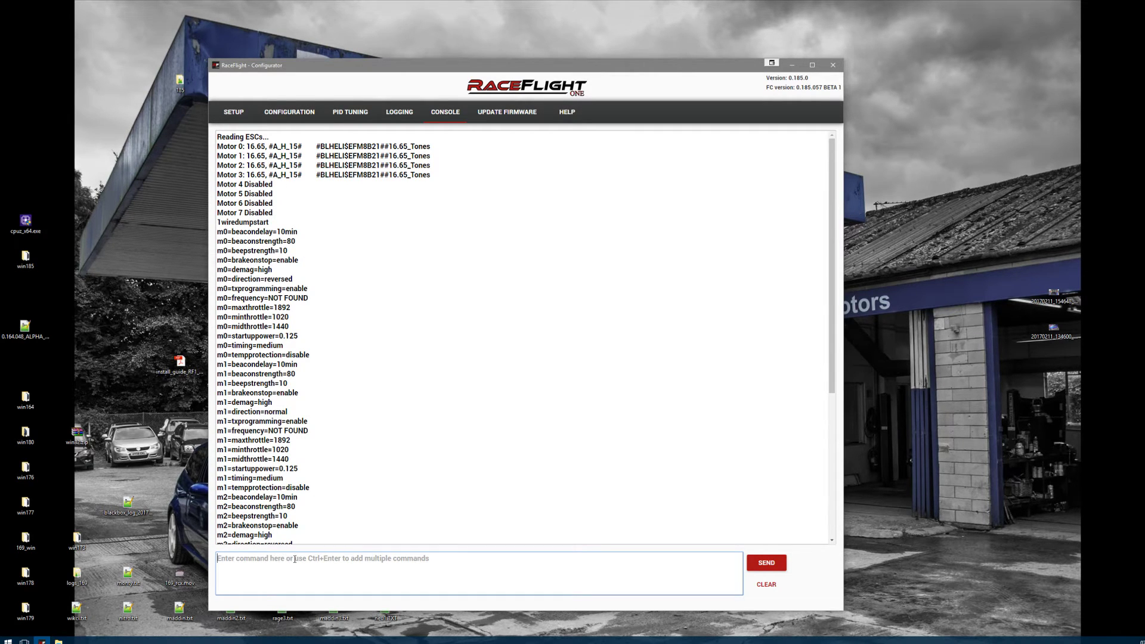
- Upgrade the firmware of ESCs 0 through 3 with the 1wire upgrade command in the console
type("1")
type("wiredump")
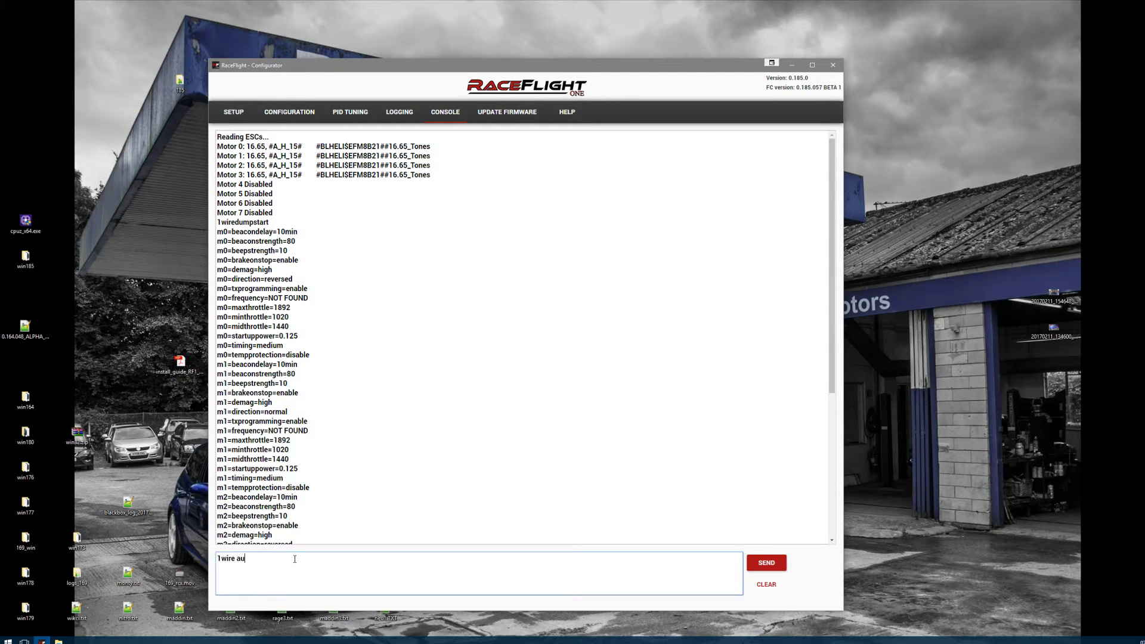
key("Return")
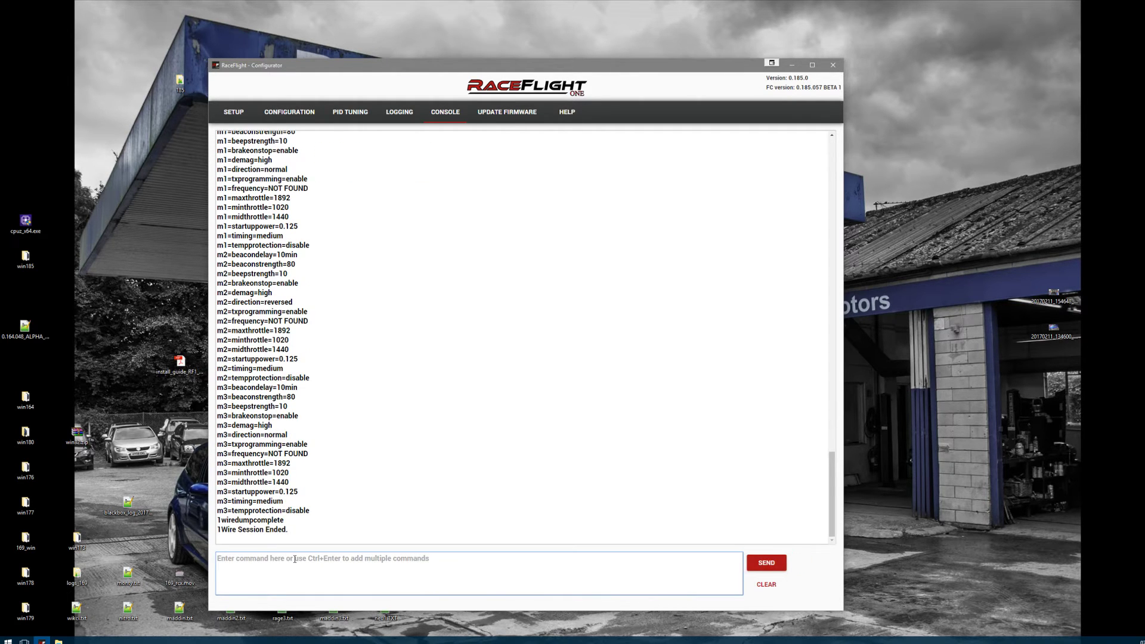
- Examine the ESC flashing log and the parameter dump after it, especially the direction settings of m0 and m1
scroll(423, 394, "up", 6)
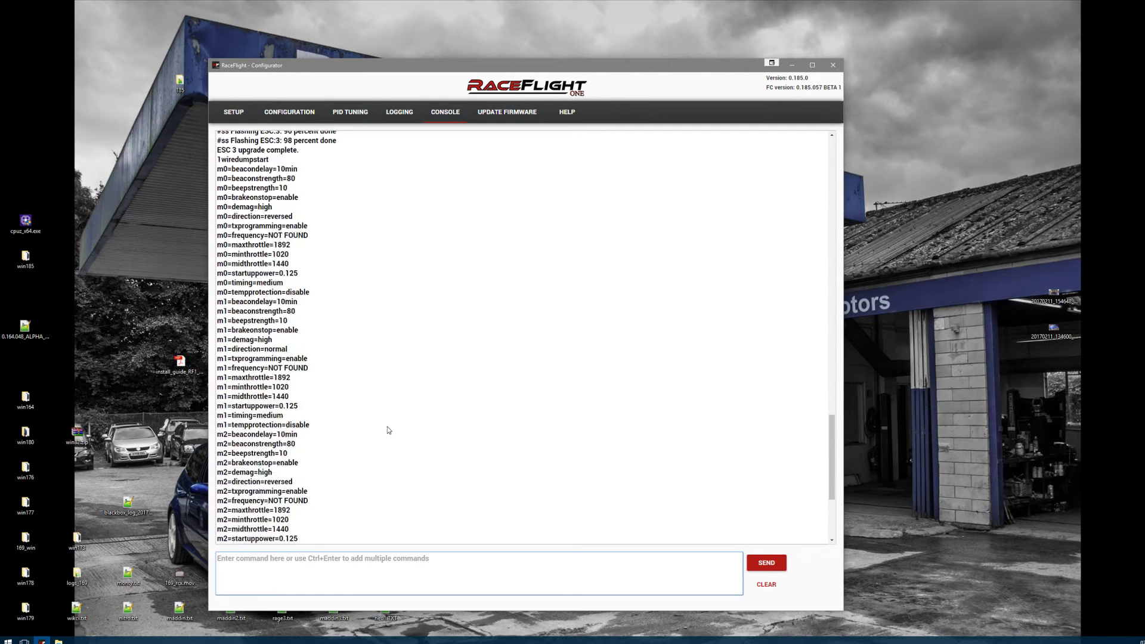
scroll(388, 429, "up", 18)
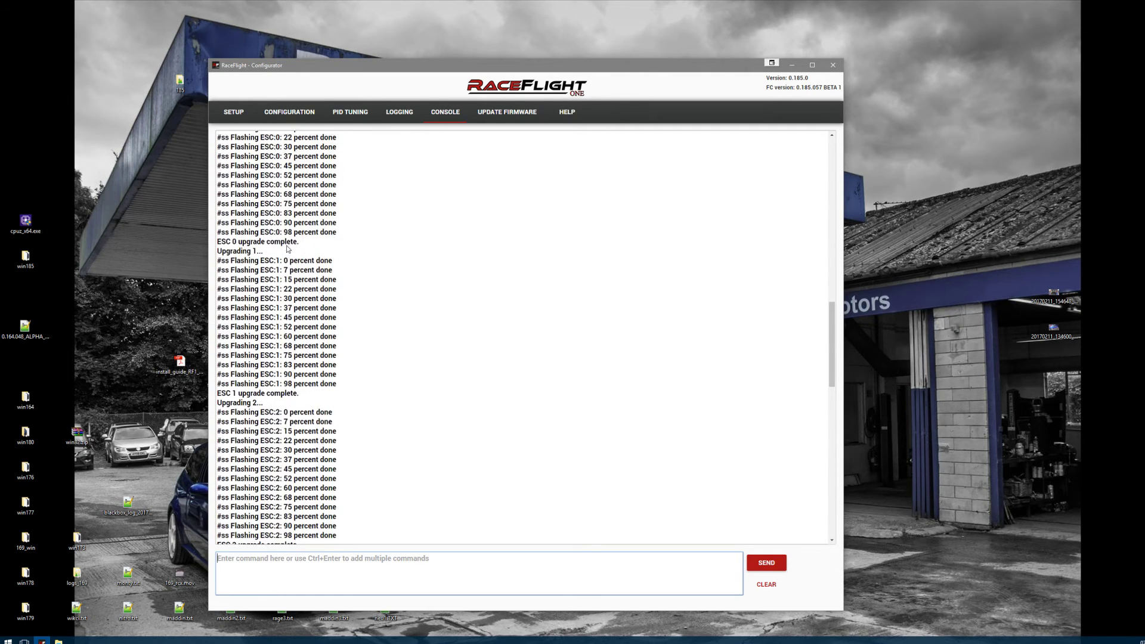
scroll(286, 249, "up", 3)
scroll(286, 263, "down", 9)
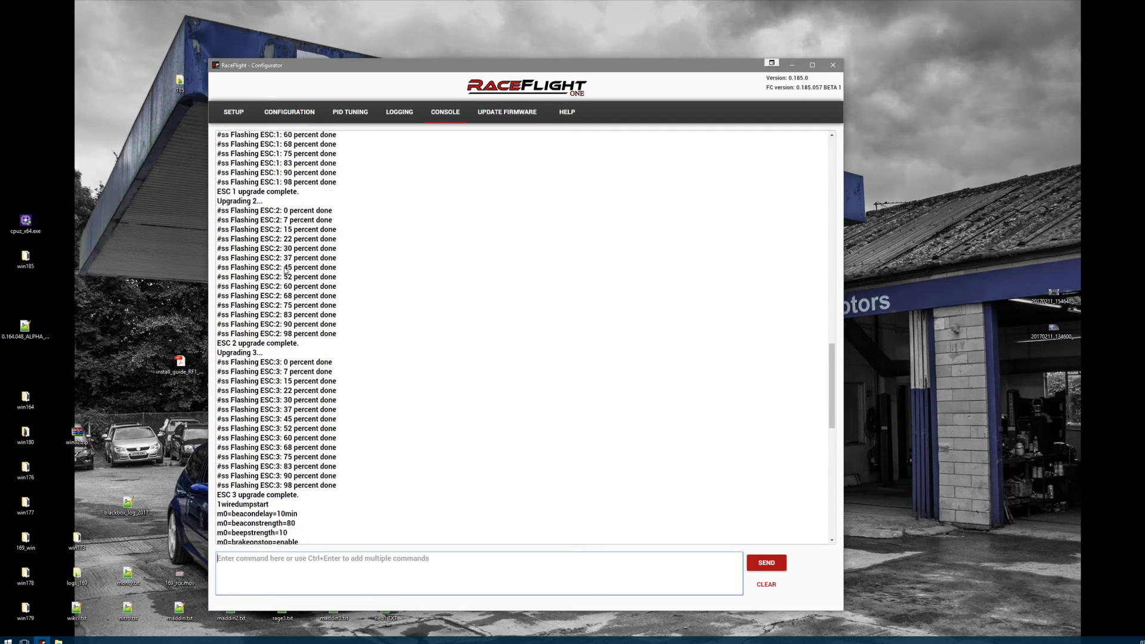
scroll(286, 270, "down", 2)
scroll(270, 356, "down", 2)
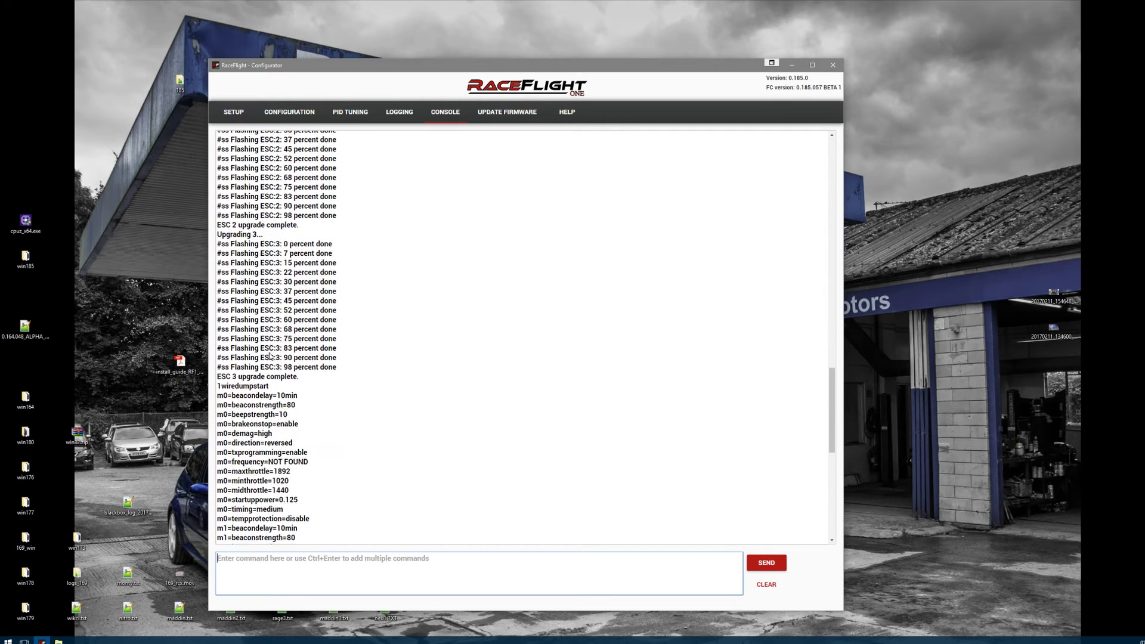
scroll(270, 356, "down", 3)
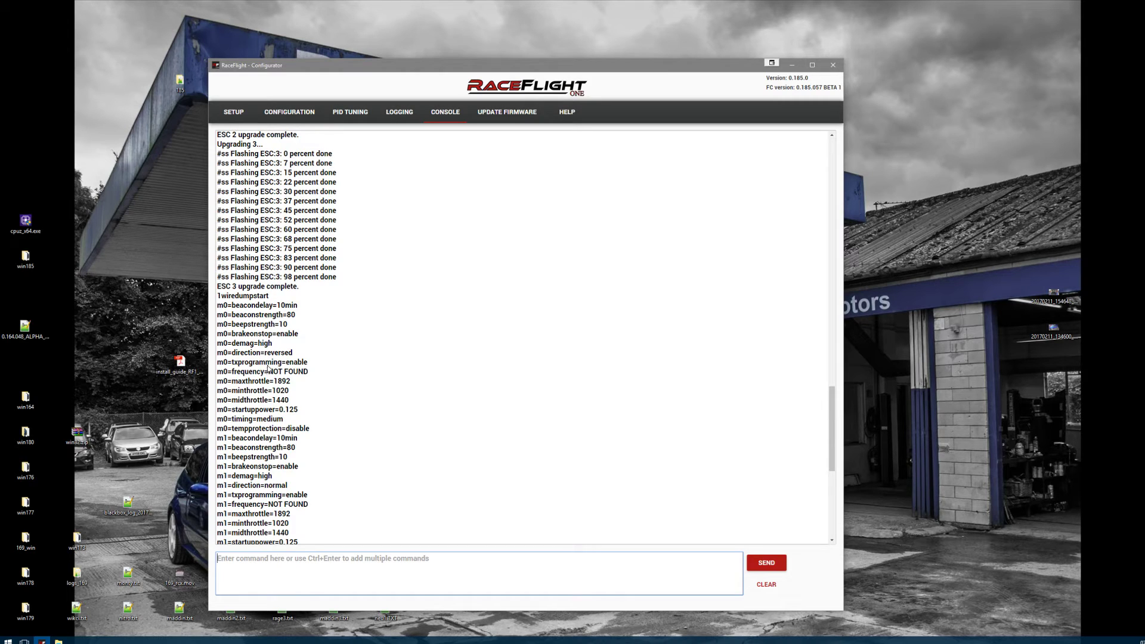
scroll(266, 374, "down", 3)
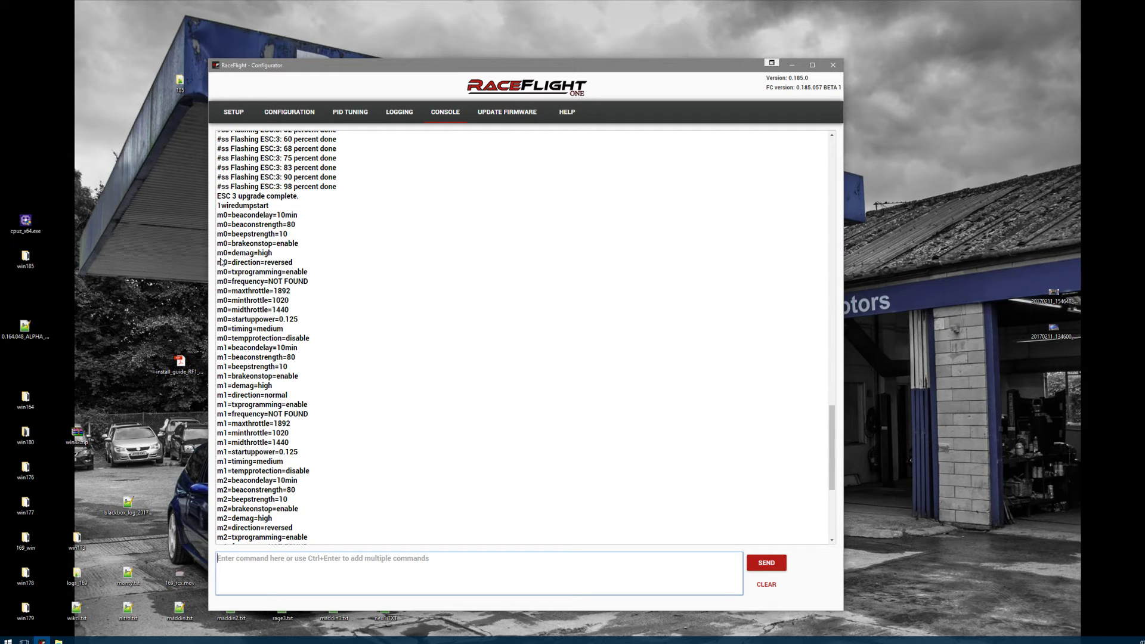
left_click_drag(218, 262, 316, 269)
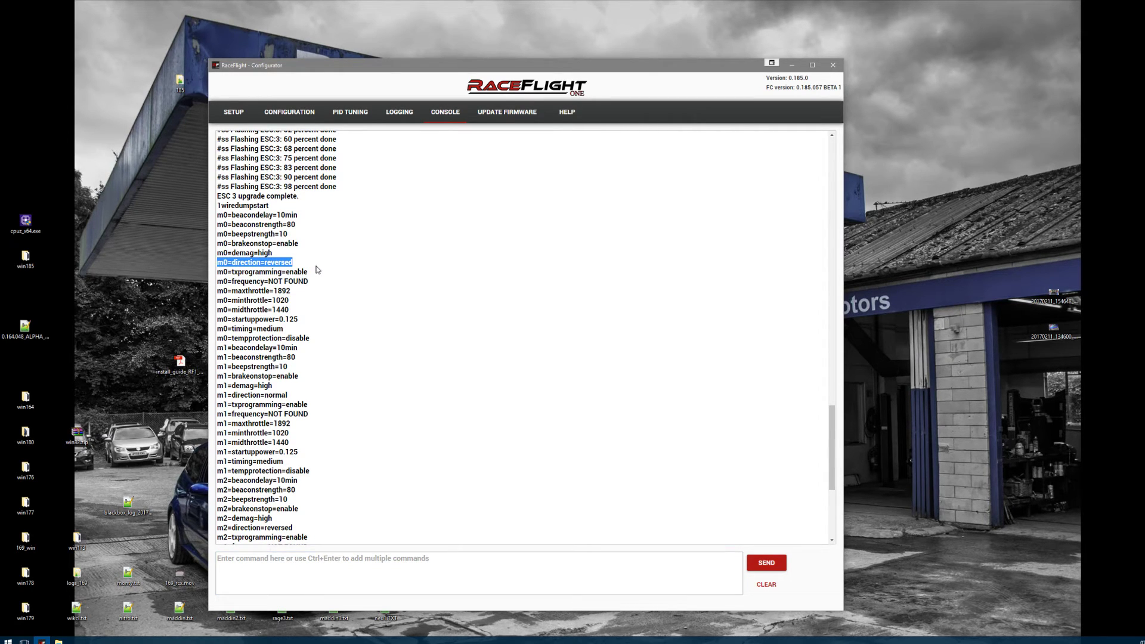
left_click_drag(218, 395, 296, 398)
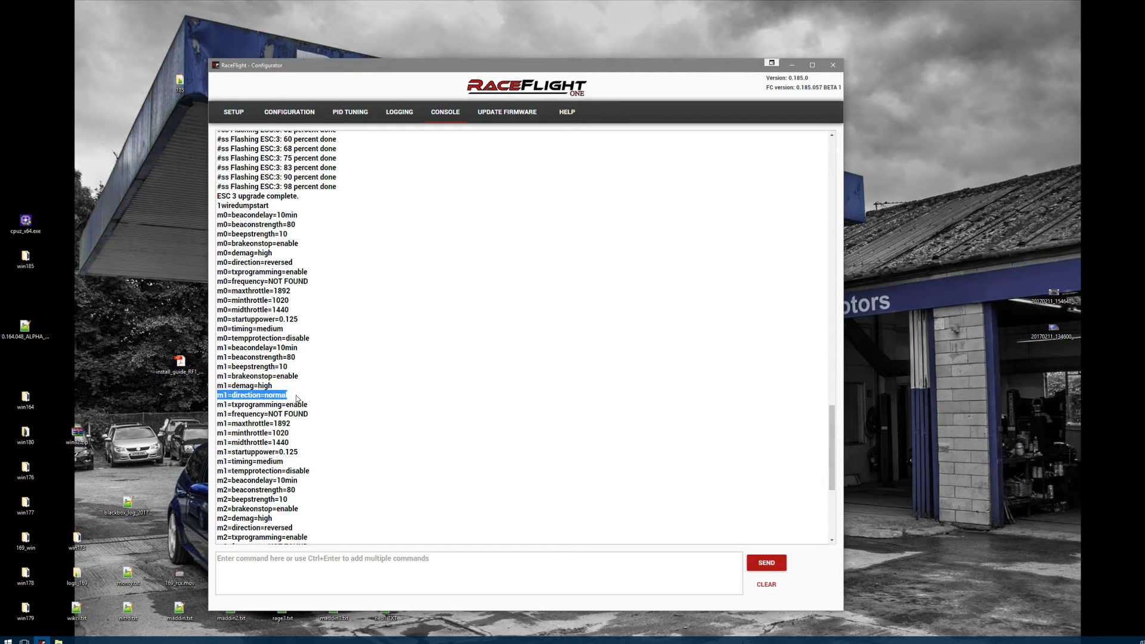
left_click(297, 398)
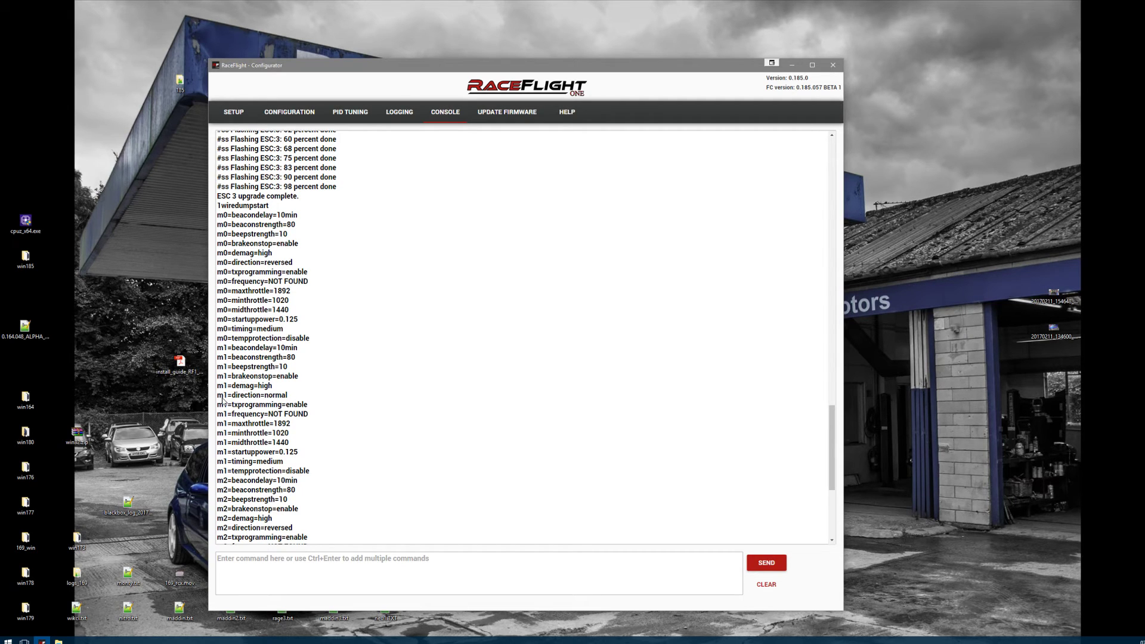
- Try to reverse motor m1 by sending its copied direction line as a 1wire command with an edited value
left_click_drag(291, 398, 226, 407)
left_click(309, 555)
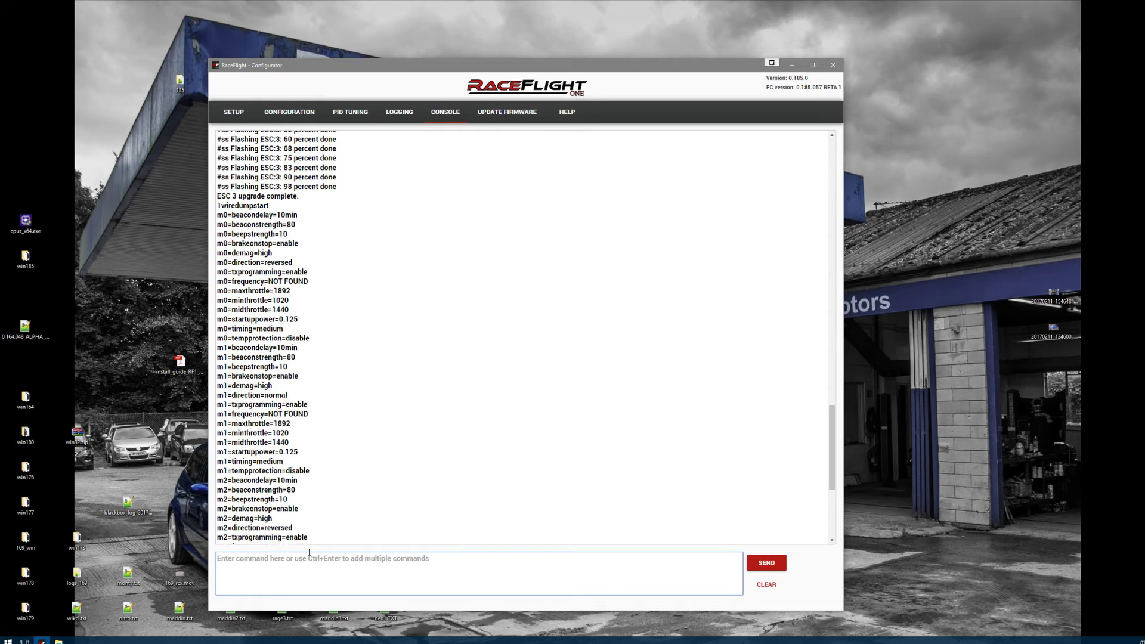
type("1wire")
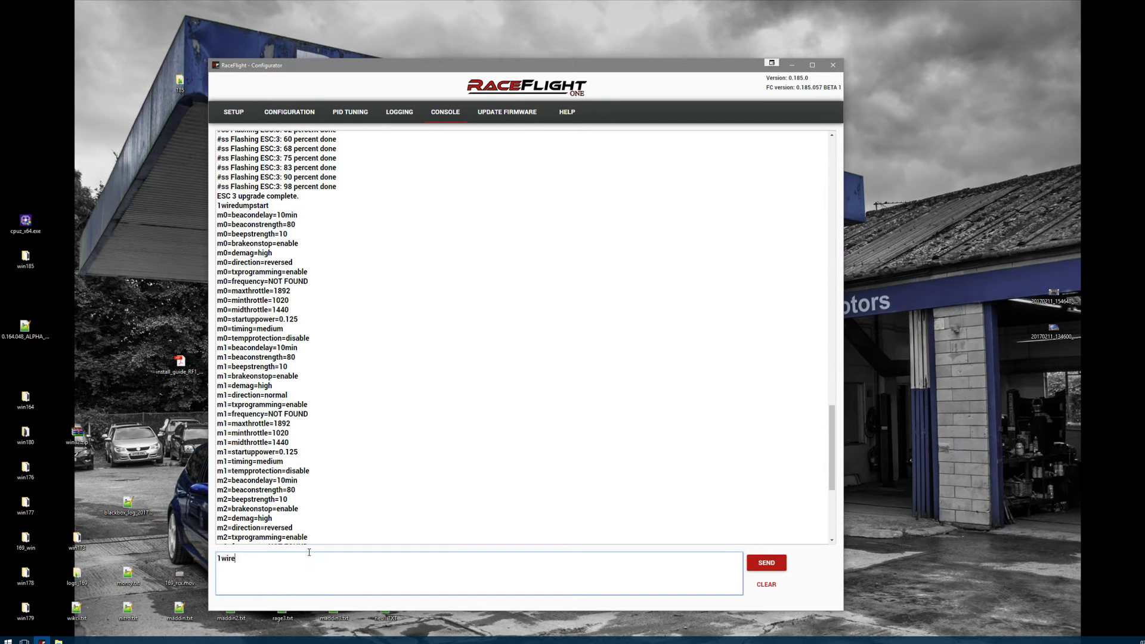
type("m1=direction=normal")
key("BackSpace")
key("BackSpace")
key("BackSpace")
key("BackSpace")
key("BackSpace")
key("BackSpace")
type("reversed")
key("Return")
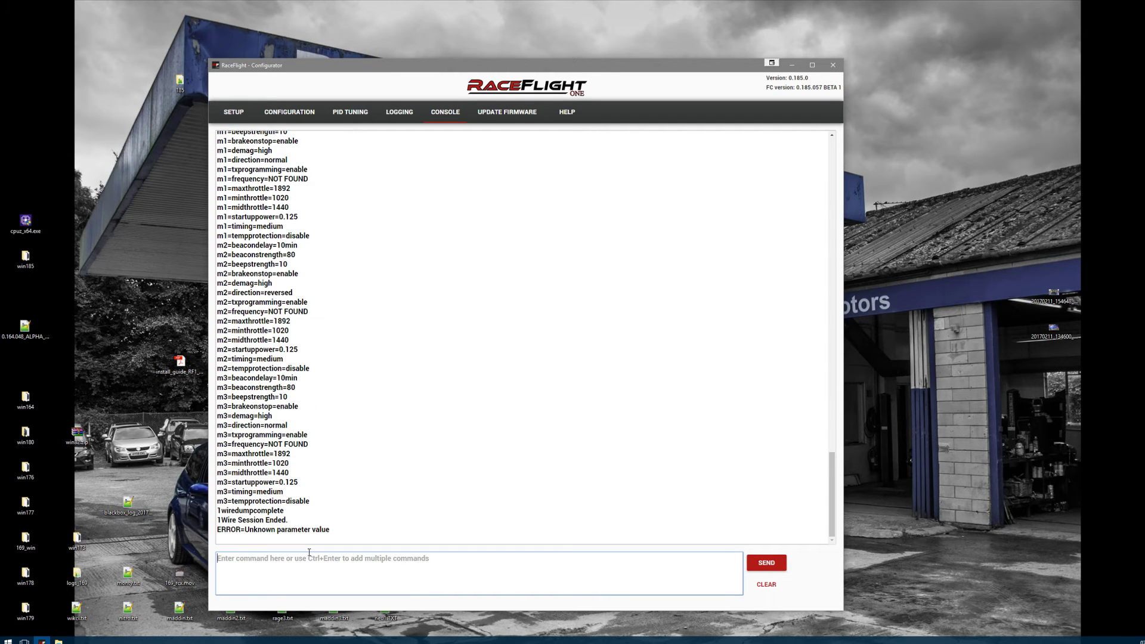
- Set motor m1's direction to reversed with the command "1wire m1=direction=reversed", reusing the copied m0 direction line
scroll(337, 358, "up", 5)
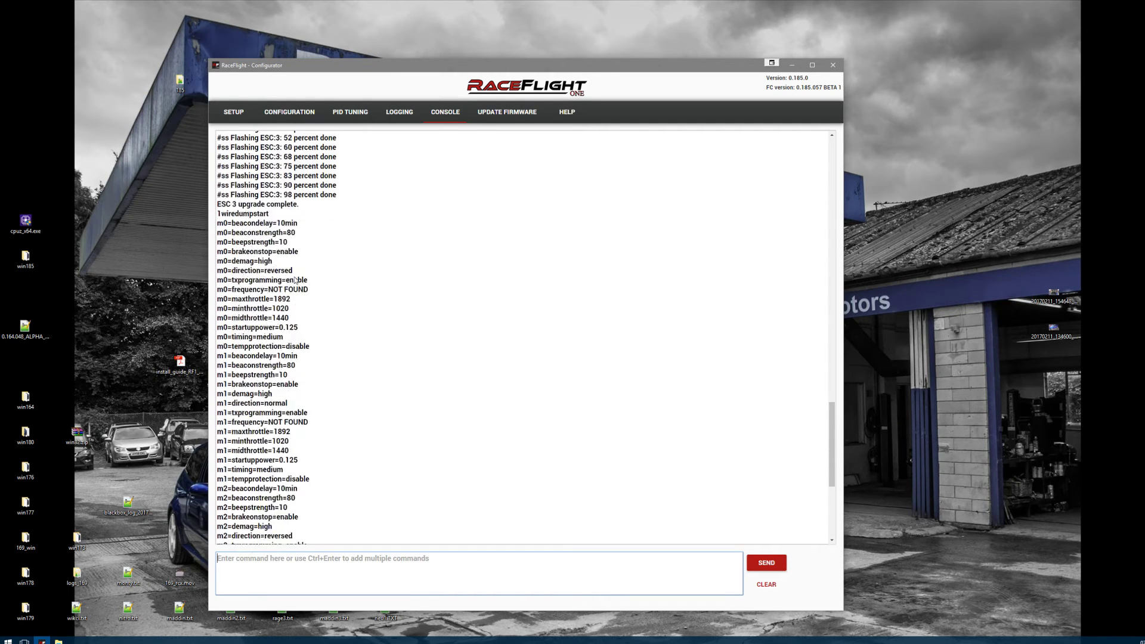
left_click_drag(293, 298, 217, 299)
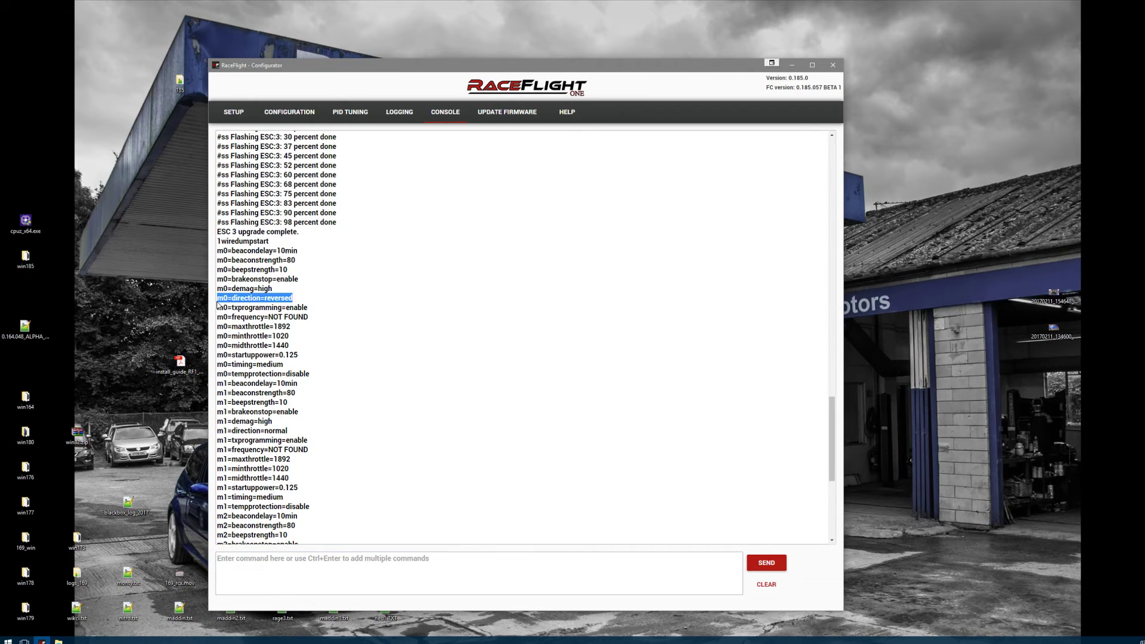
left_click(248, 582)
type("1wire")
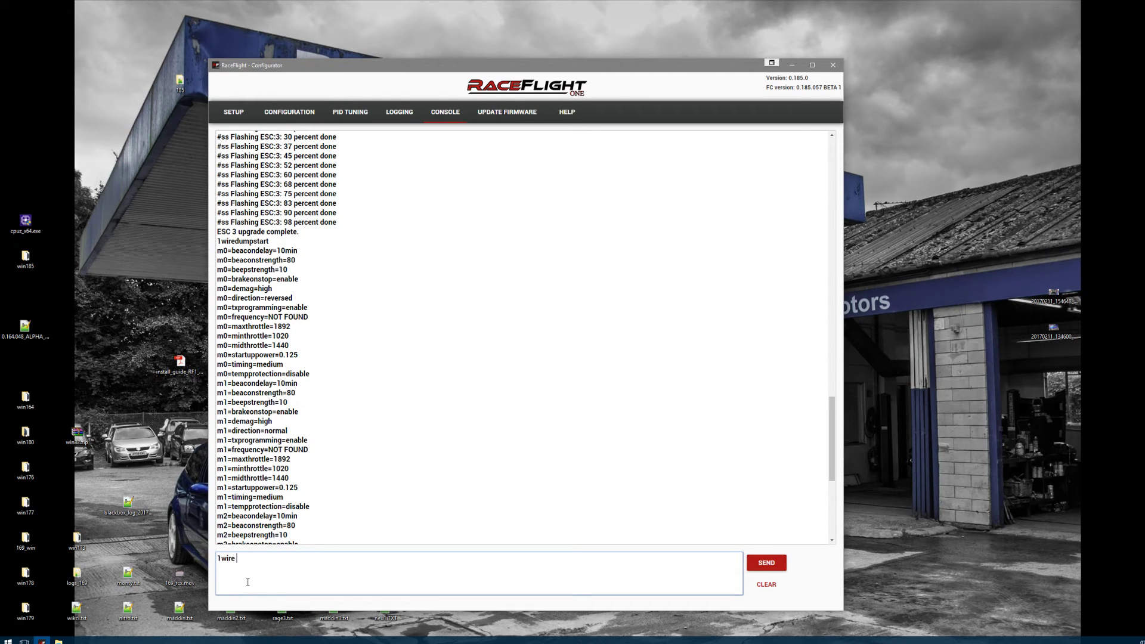
type("m0=direction=reversed")
key("Return")
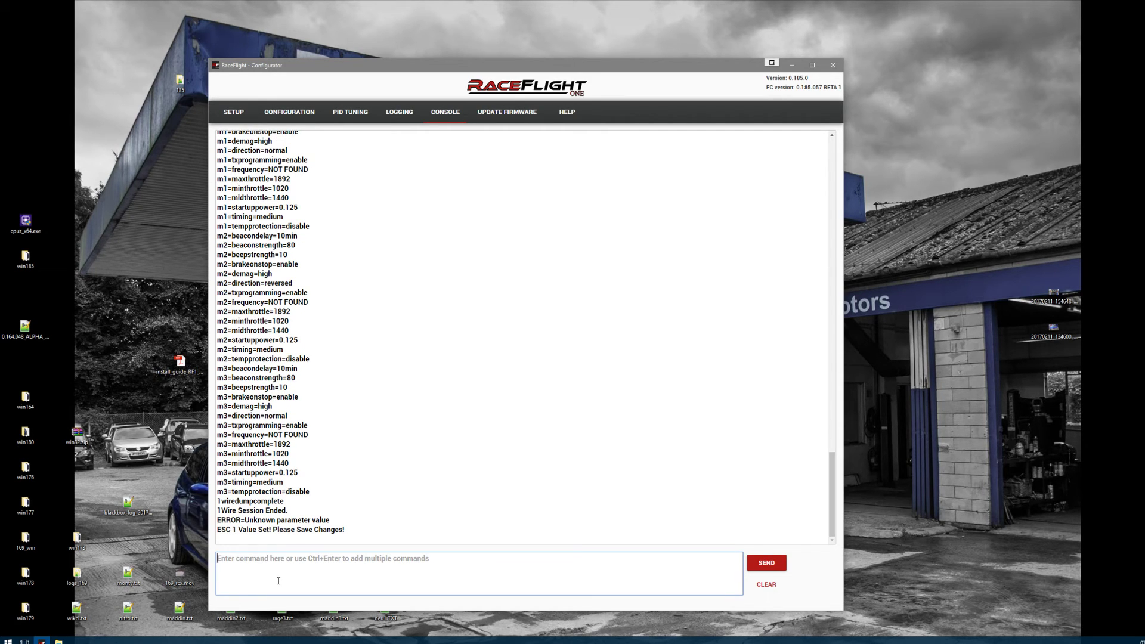
type("m0=direction=reversed")
key("BackSpace")
key("BackSpace")
key("BackSpace")
key("BackSpace")
key("BackSpace")
key("BackSpace")
key("BackSpace")
key("BackSpace")
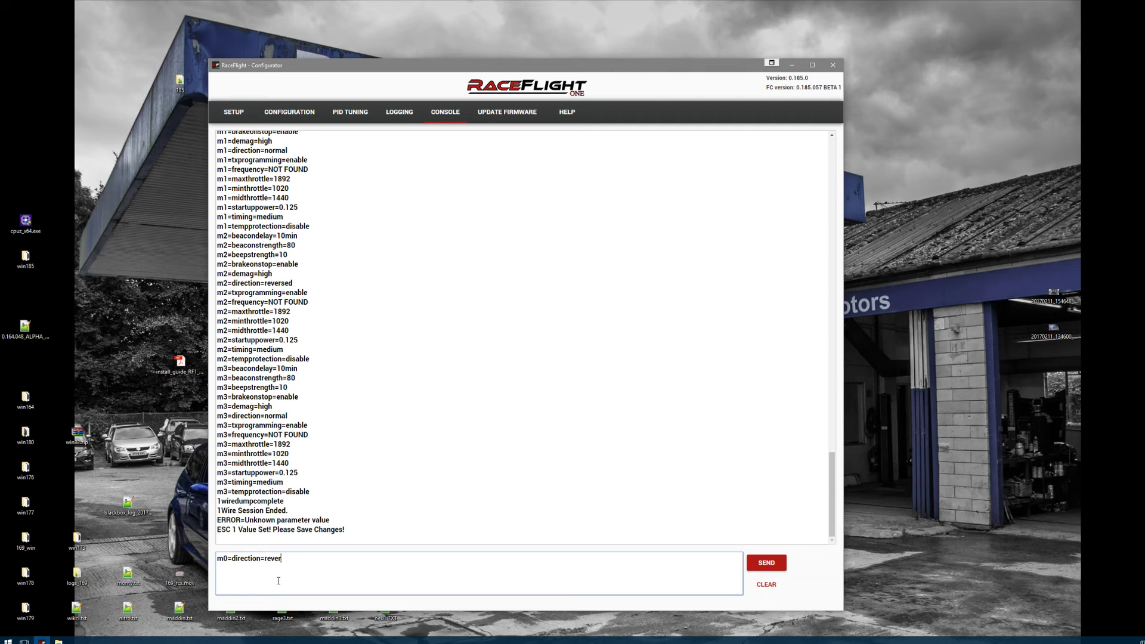
key("BackSpace")
key("BackSpace")
key("BackSpace")
key("BackSpace")
key("BackSpace")
key("BackSpace")
key("BackSpace")
key("BackSpace")
key("BackSpace")
key("BackSpace")
key("BackSpace")
key("BackSpace")
key("BackSpace")
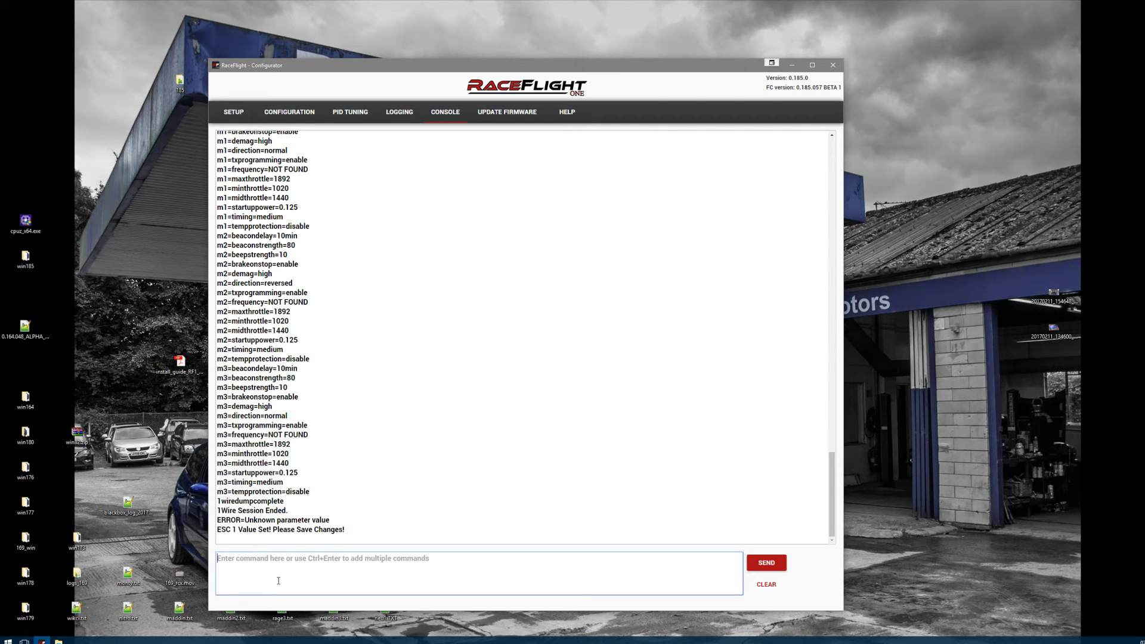
- Set motor m1's direction to normal with the command "1wire m1=direction=normal"
type("1wire m1=direction=reversed")
key("BackSpace")
key("BackSpace")
key("BackSpace")
key("BackSpace")
key("BackSpace")
key("BackSpace")
key("BackSpace")
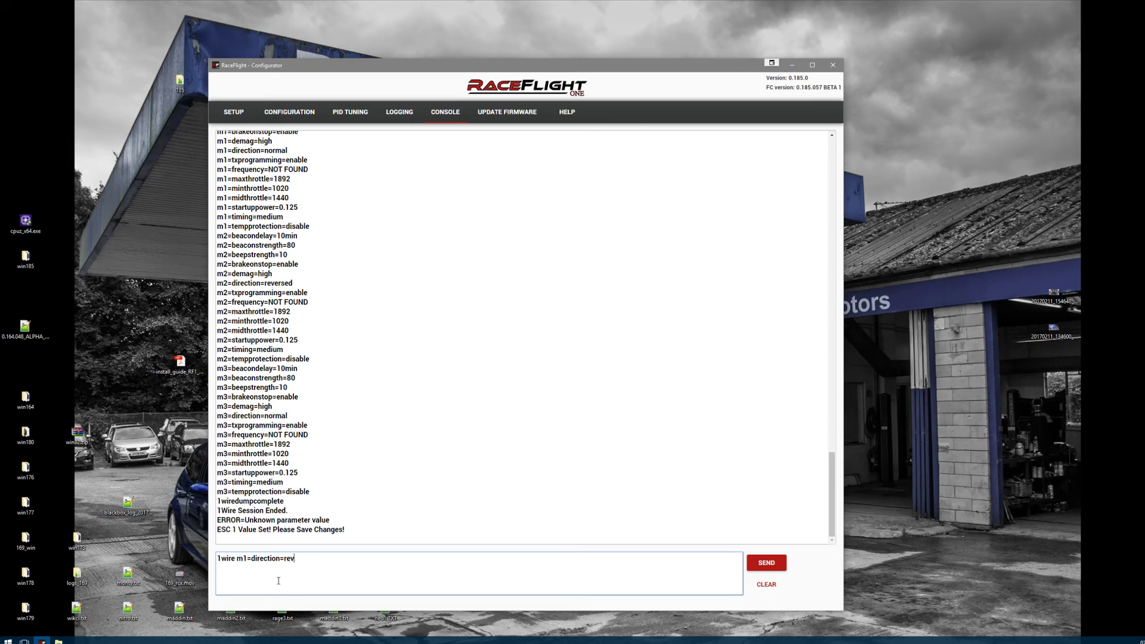
key("BackSpace")
type("normal")
key("Return")
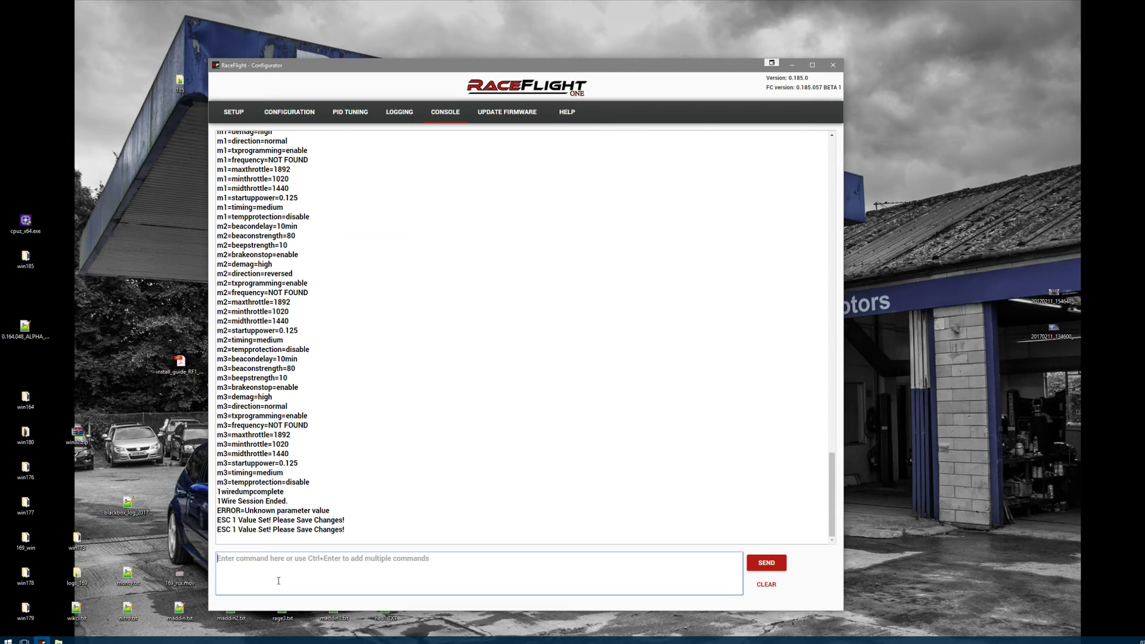
- Save the ESC configuration with the command "1wire save" and review the console output
type("1")
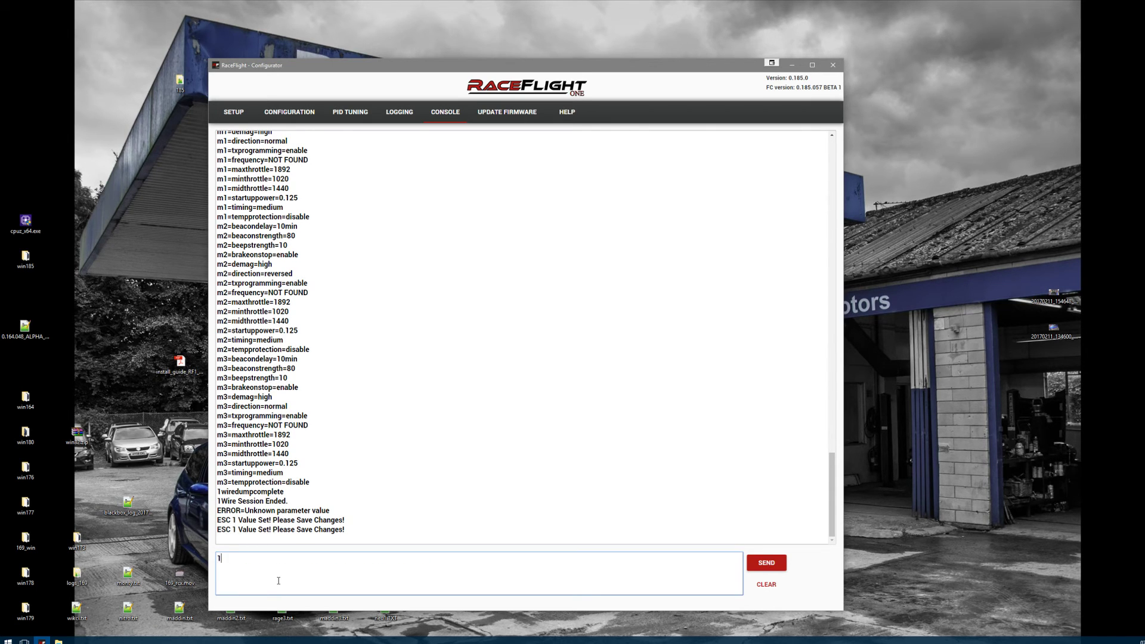
type("wire save")
key("Return")
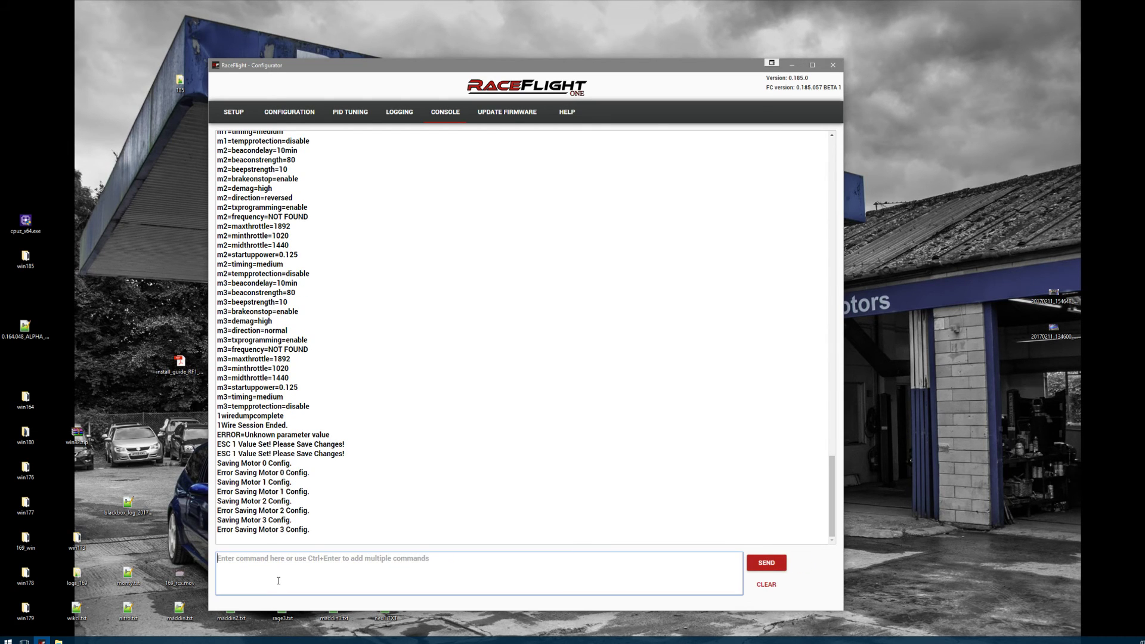
scroll(307, 359, "up", 6)
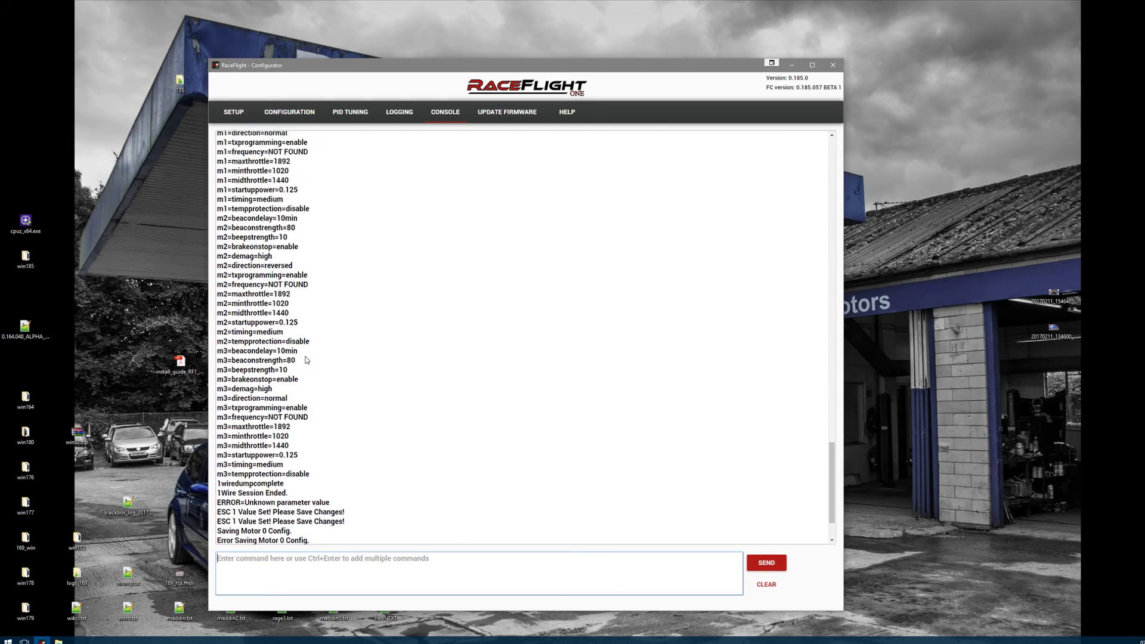
scroll(292, 334, "up", 5)
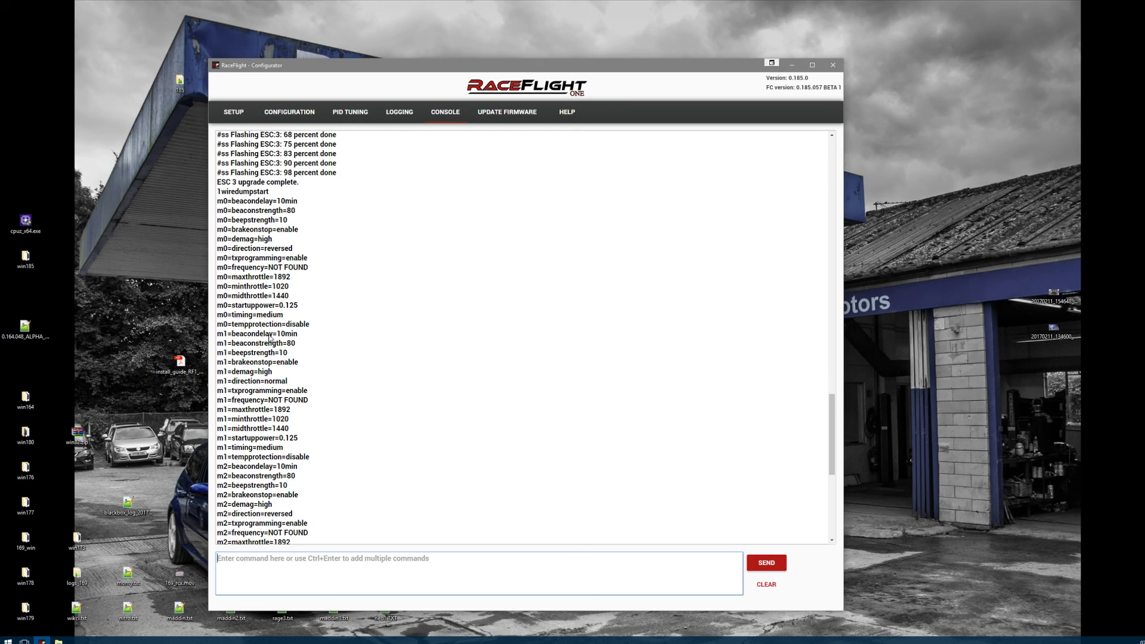
scroll(299, 298, "down", 5)
scroll(296, 308, "down", 6)
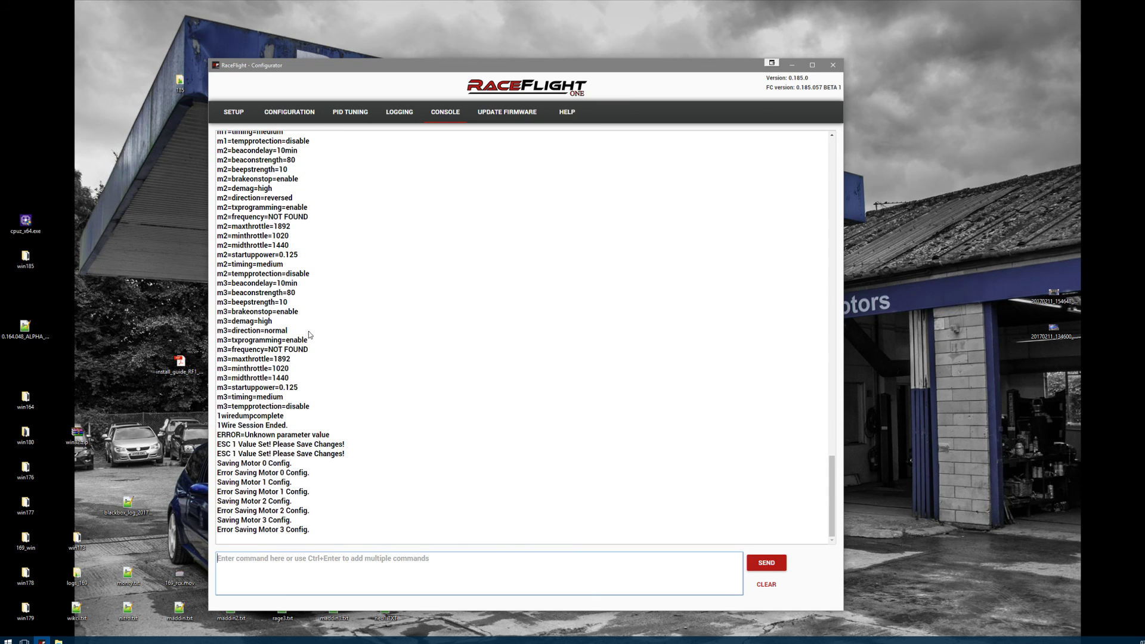